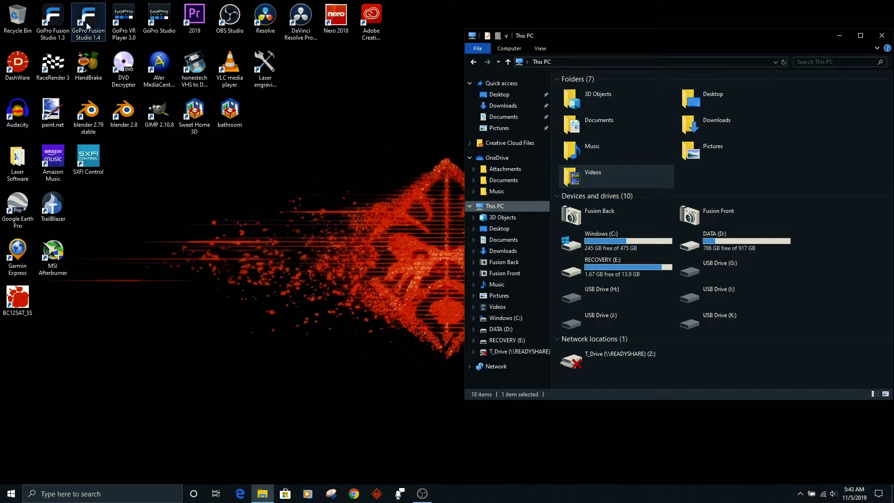
Launch GoPro Fusion Studio 1.4 and browse the connected Fusion camera's media until preparation begins.
{"action": "left_click", "coordinate": [85, 23]}
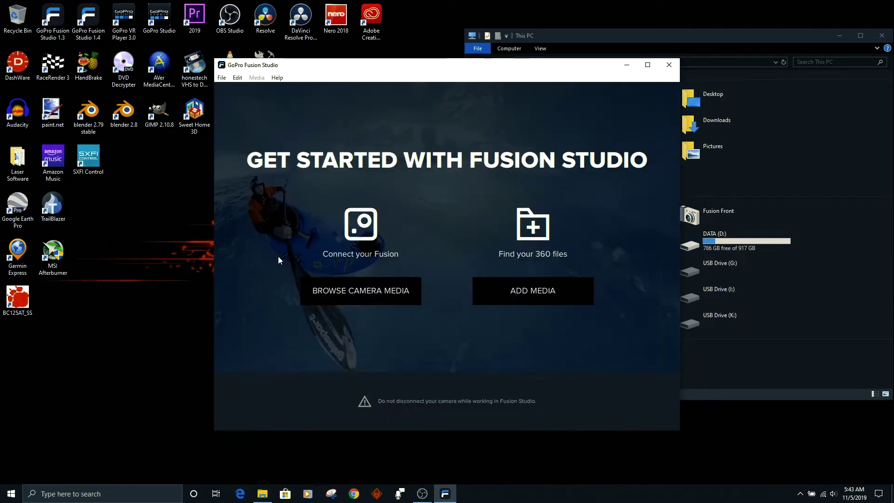
{"action": "left_click", "coordinate": [354, 295]}
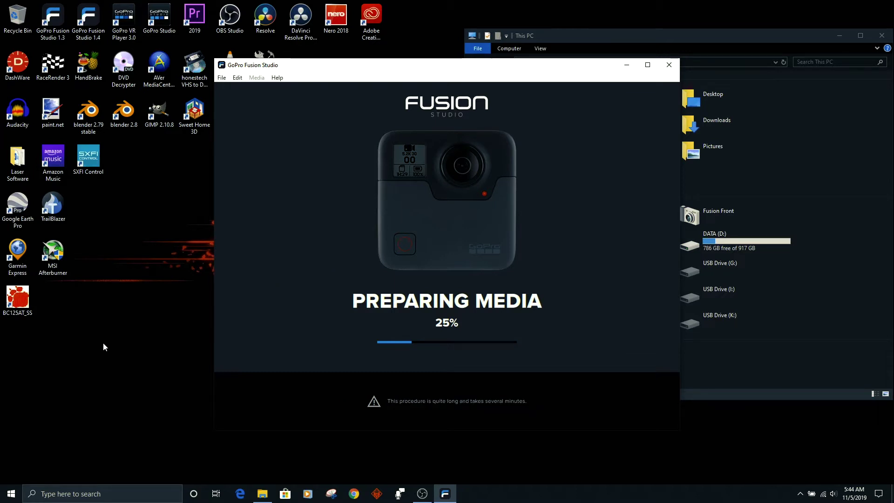
Make a new desktop folder named 'Fusion 11-5-2019', then close GoPro Fusion Studio.
{"action": "right_click", "coordinate": [75, 359]}
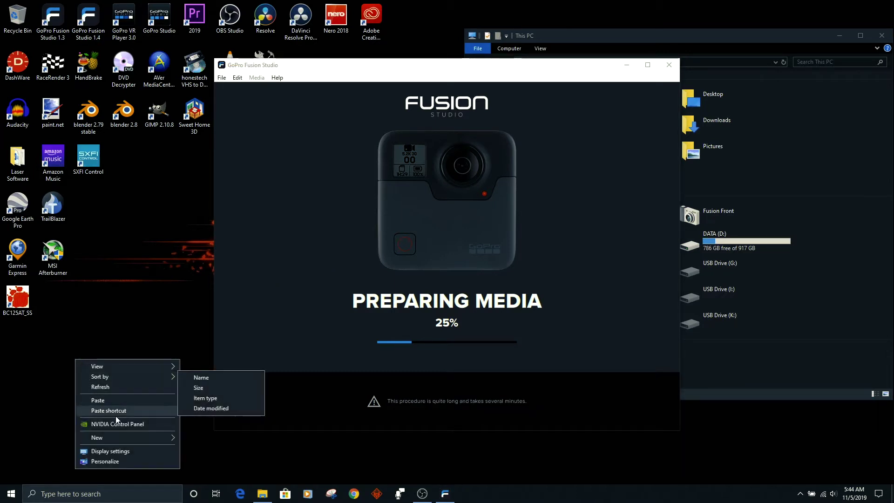
{"action": "left_click", "coordinate": [194, 437]}
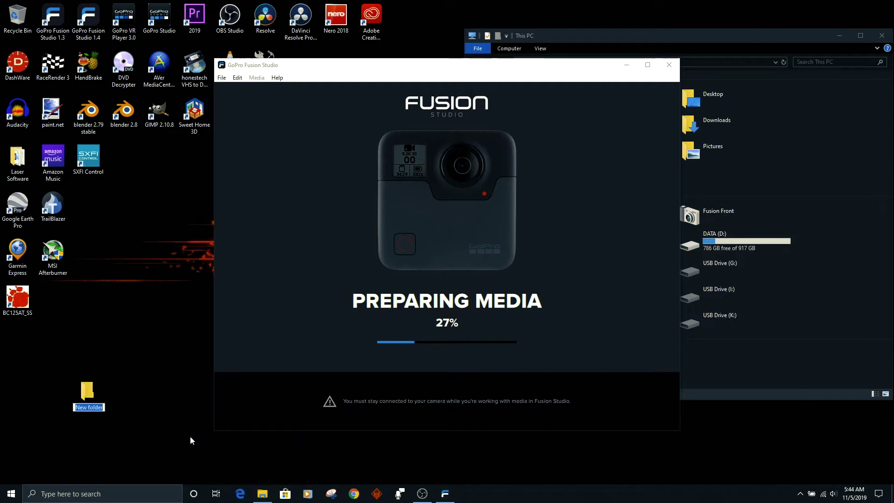
{"action": "type", "text": "Fusio"}
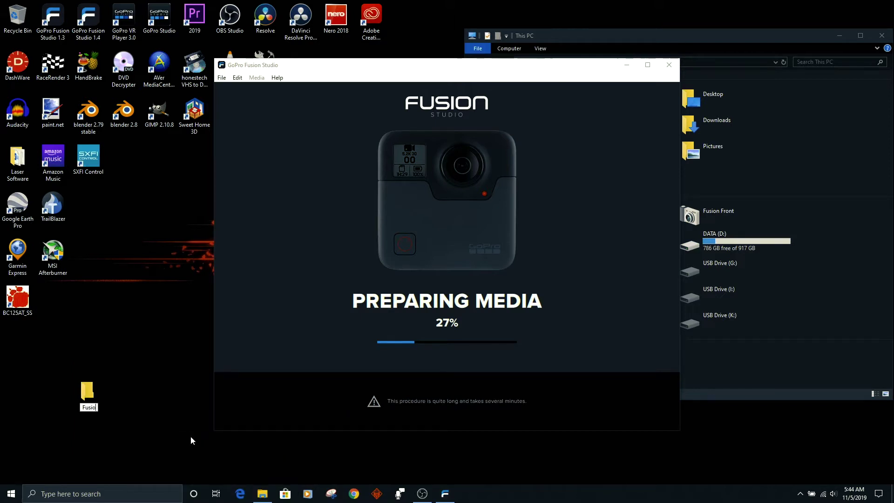
{"action": "type", "text": "n 11-5-2019"}
{"action": "key", "text": "Return"}
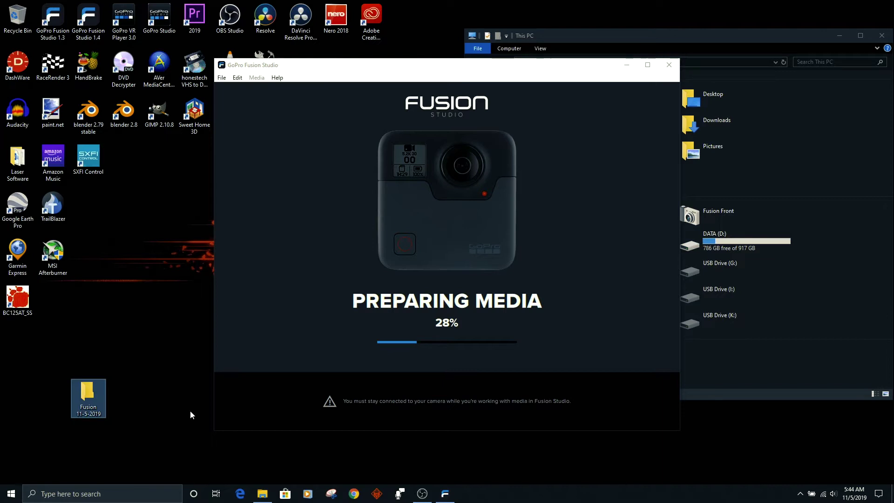
{"action": "left_click", "coordinate": [671, 67]}
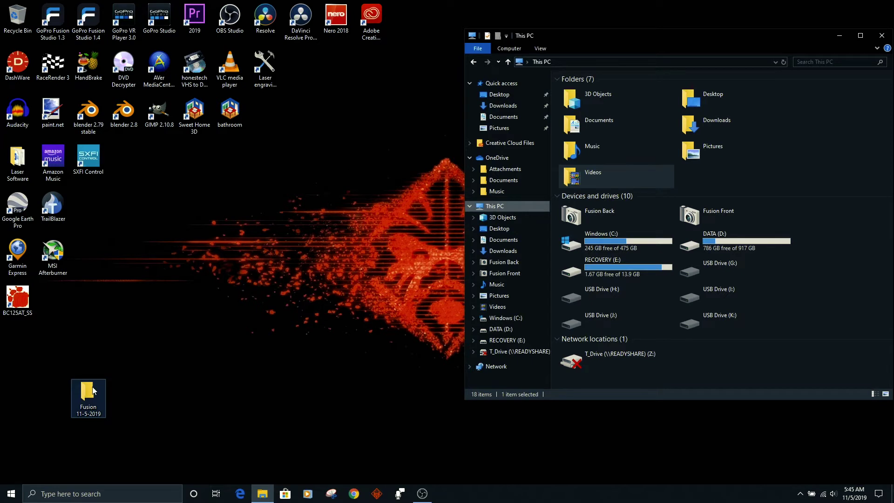
Browse Fusion Back's SD1 > DCIM > 121GBACK, open GPBK5828, and cancel its download.
{"action": "double_click", "coordinate": [594, 219]}
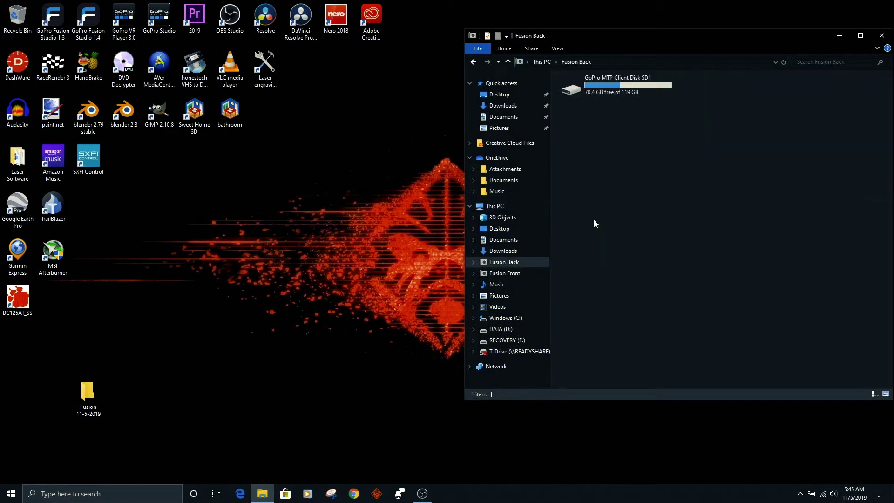
{"action": "double_click", "coordinate": [579, 89]}
{"action": "double_click", "coordinate": [579, 96]}
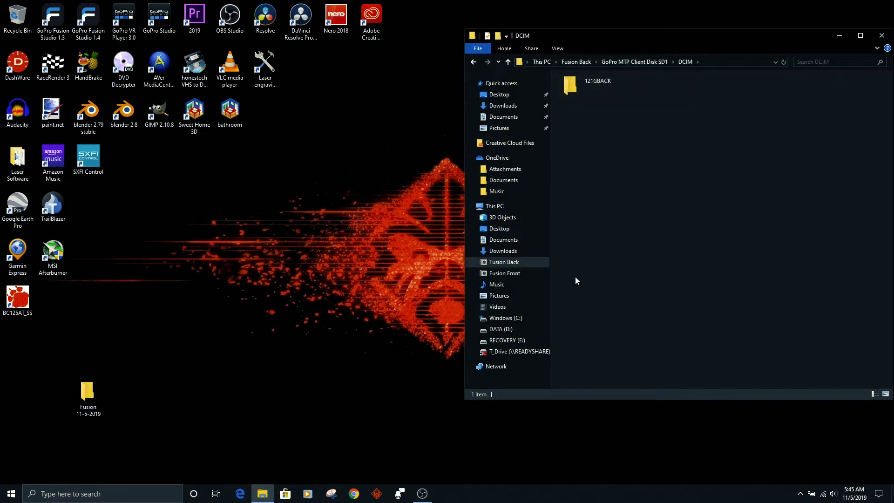
{"action": "double_click", "coordinate": [577, 100]}
{"action": "scroll", "coordinate": [577, 280], "scroll_direction": "down", "scroll_amount": 15}
{"action": "double_click", "coordinate": [581, 375]}
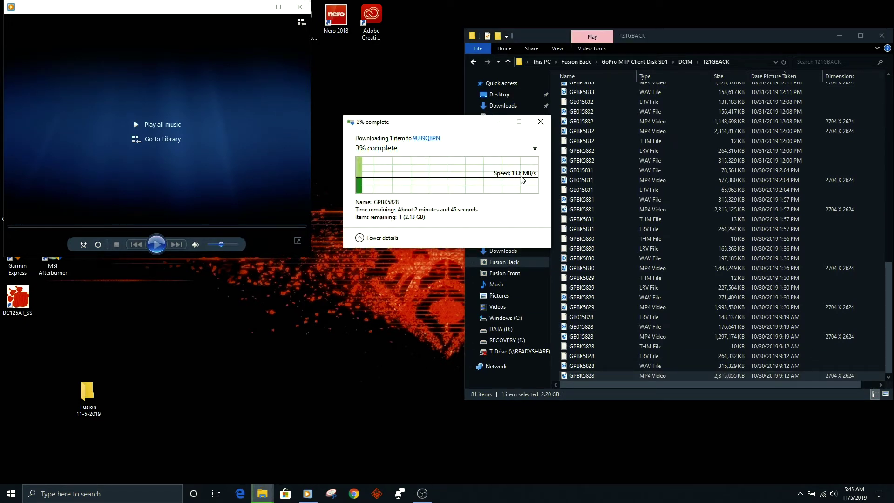
{"action": "left_click", "coordinate": [534, 148]}
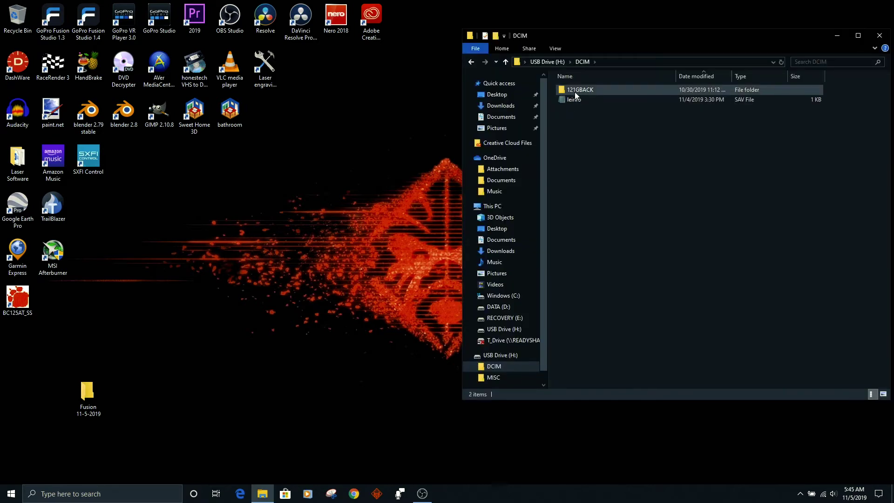
Open 121GBACK on USB Drive (H:) and cancel an accidental GPBK5828 copy to the desktop.
{"action": "double_click", "coordinate": [575, 91]}
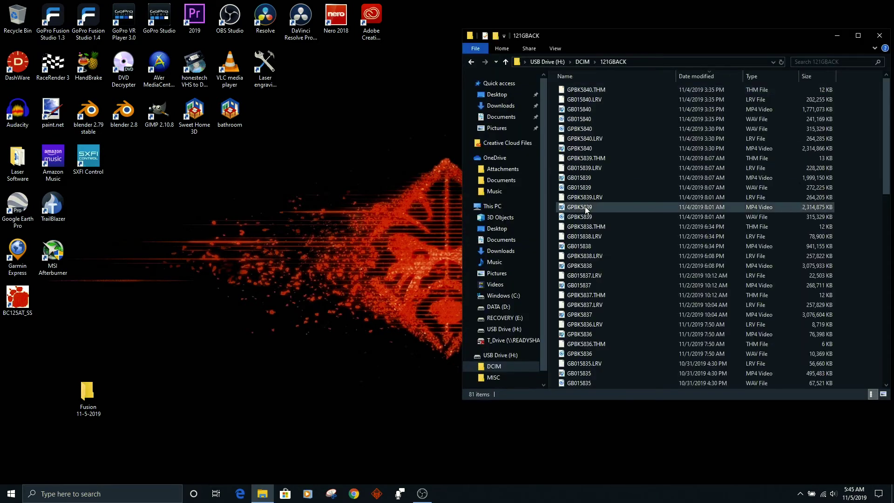
{"action": "scroll", "coordinate": [585, 210], "scroll_direction": "down", "scroll_amount": 13}
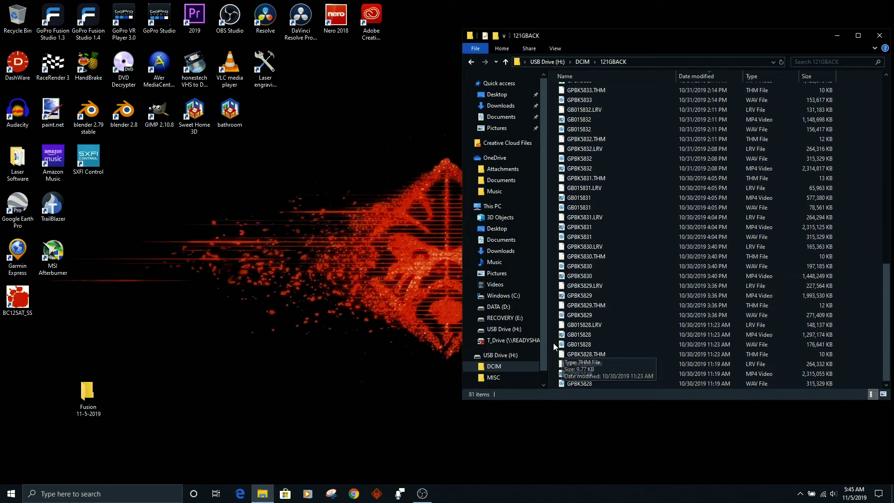
{"action": "left_click_drag", "start_coordinate": [571, 375], "coordinate": [186, 359]}
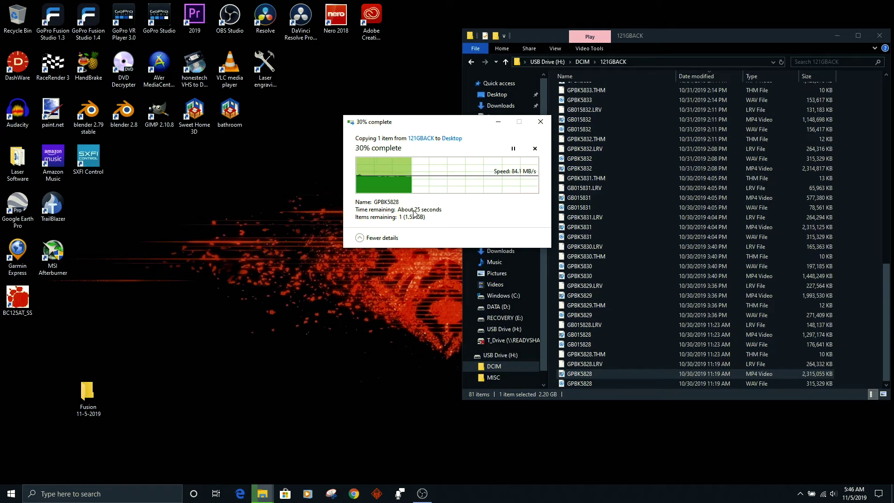
{"action": "left_click", "coordinate": [545, 124]}
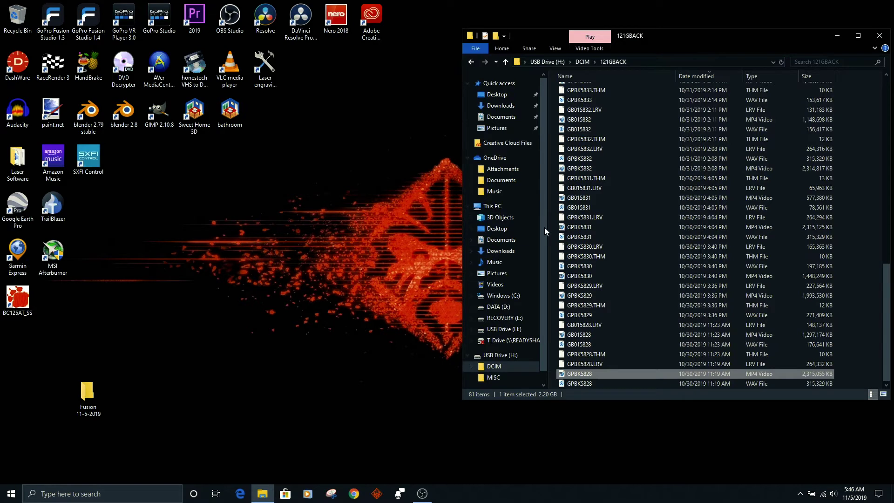
Open the Fusion 11-5-2019 folder and create a subfolder named Front.
{"action": "double_click", "coordinate": [90, 393]}
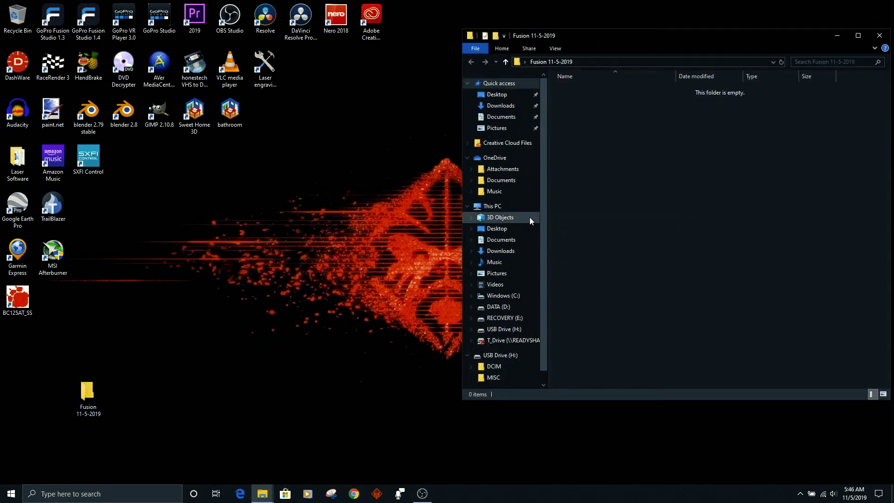
{"action": "right_click", "coordinate": [588, 205]}
{"action": "mouse_move", "coordinate": [660, 318]}
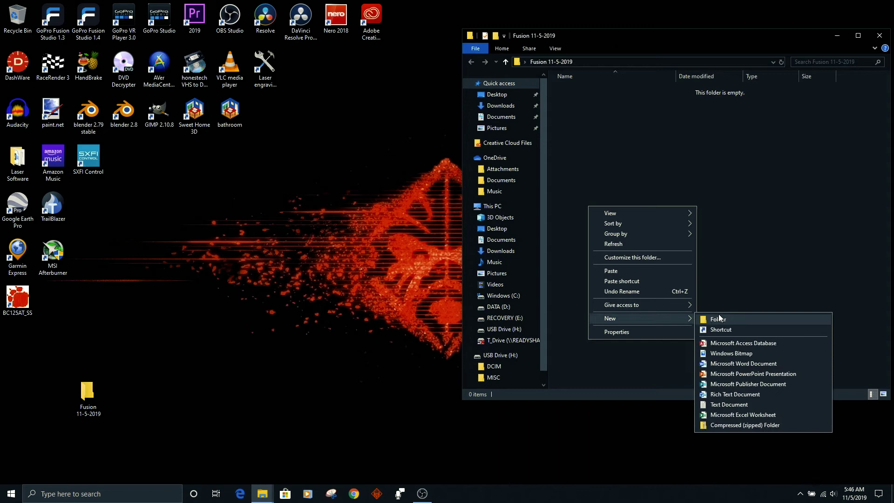
{"action": "left_click", "coordinate": [719, 319]}
{"action": "type", "text": "Front"}
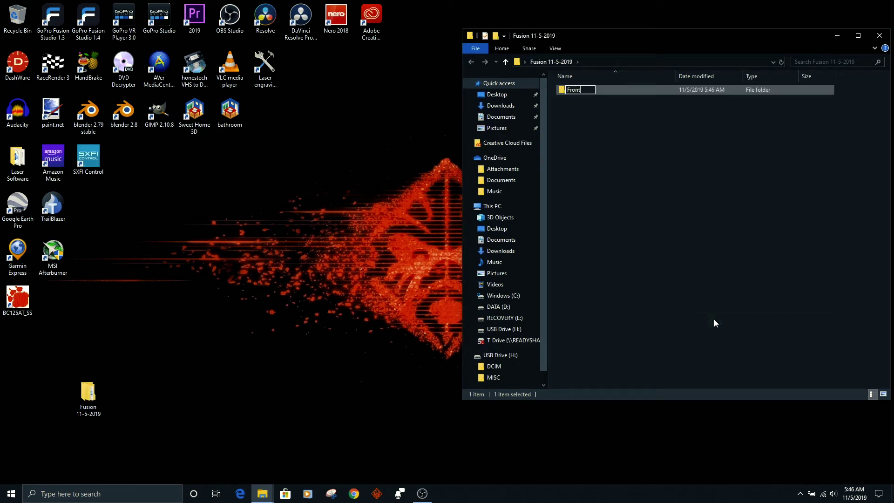
{"action": "key", "text": "Return"}
Add a second subfolder named Back, then uncover the 121GBACK file list.
{"action": "right_click", "coordinate": [590, 180]}
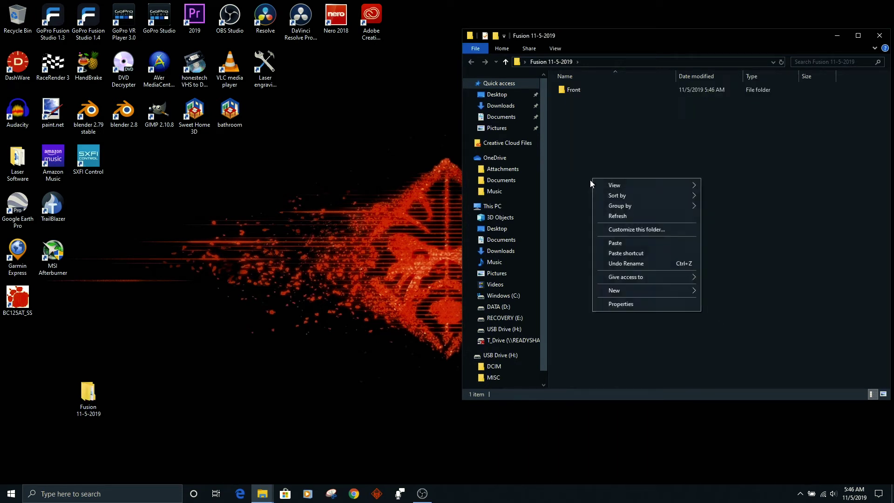
{"action": "mouse_move", "coordinate": [649, 292]}
{"action": "left_click", "coordinate": [709, 292]}
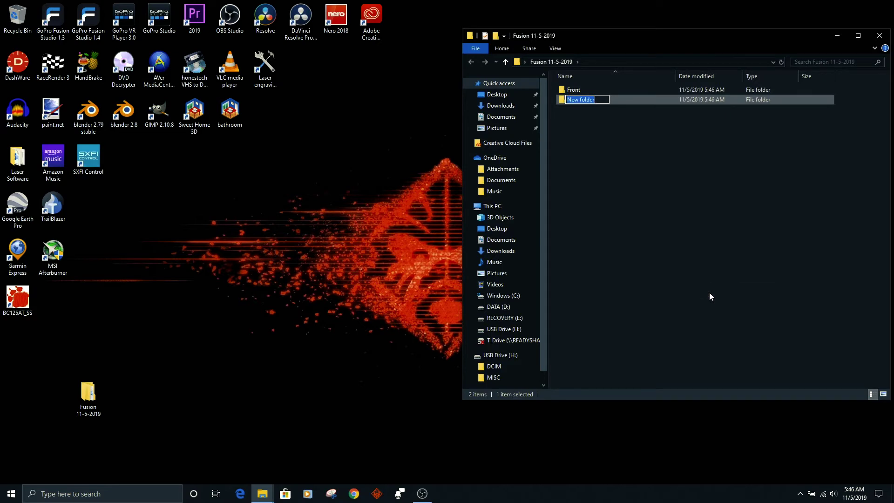
{"action": "type", "text": "Back"}
{"action": "key", "text": "Return"}
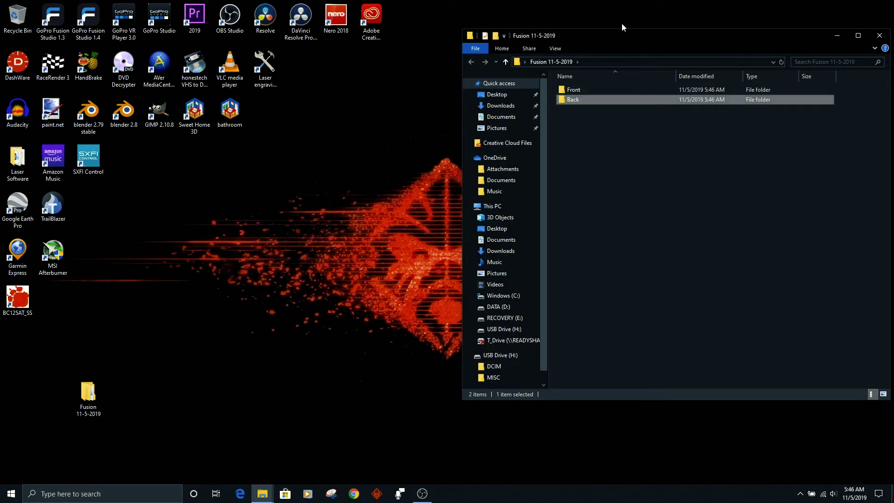
{"action": "left_click_drag", "start_coordinate": [634, 44], "coordinate": [210, 46]}
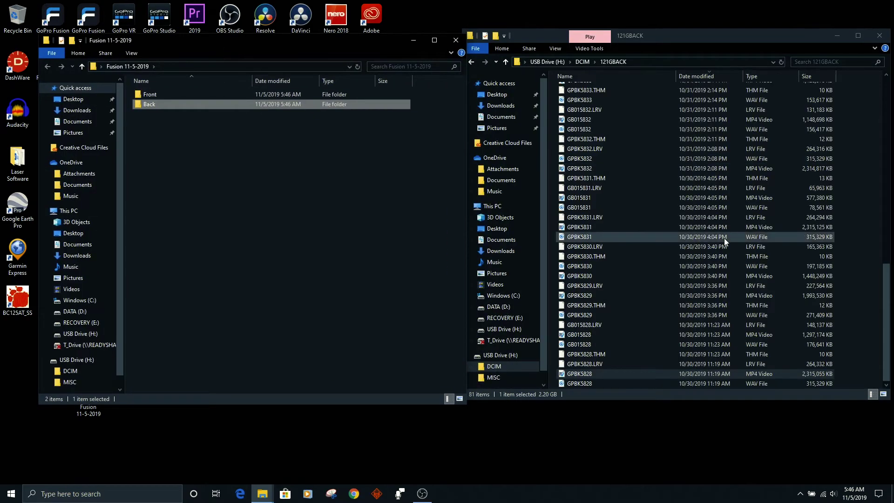
Select the 14 newest files in 121GBACK and copy them (10.0 GB) into Back.
{"action": "left_click_drag", "start_coordinate": [886, 280], "coordinate": [872, 111]}
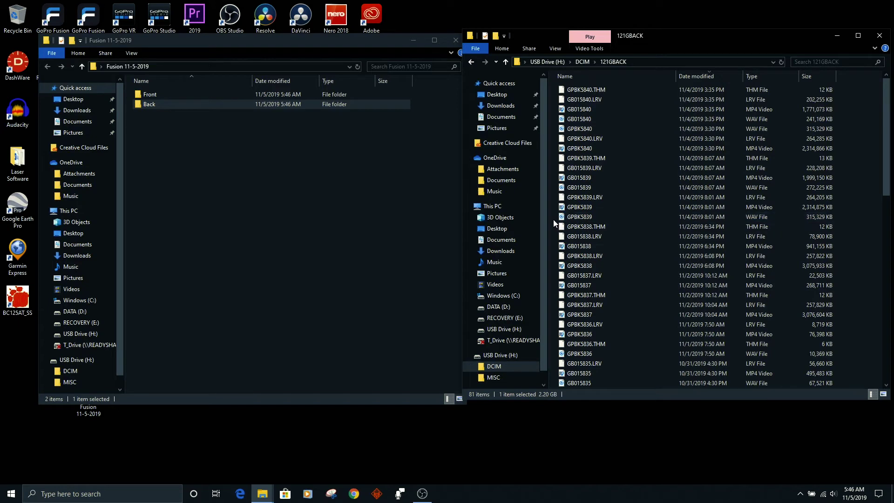
{"action": "left_click_drag", "start_coordinate": [553, 219], "coordinate": [595, 92]}
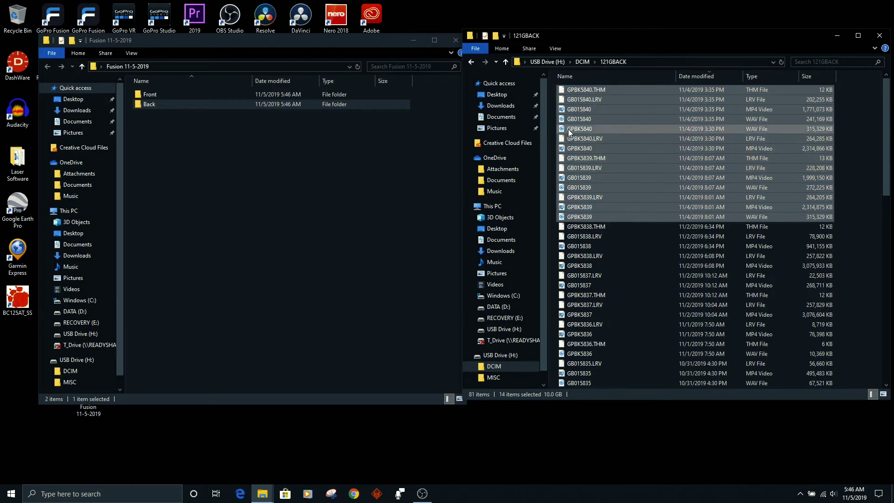
{"action": "left_click_drag", "start_coordinate": [571, 128], "coordinate": [149, 104]}
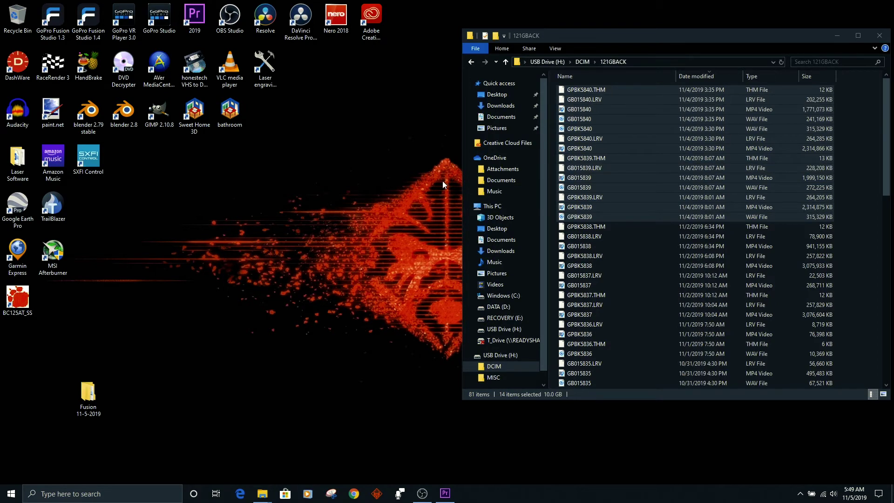
Open the card's 121GFRNT folder, sort newest first, and copy the 10 newest files into Front.
{"action": "key", "text": "super+d"}
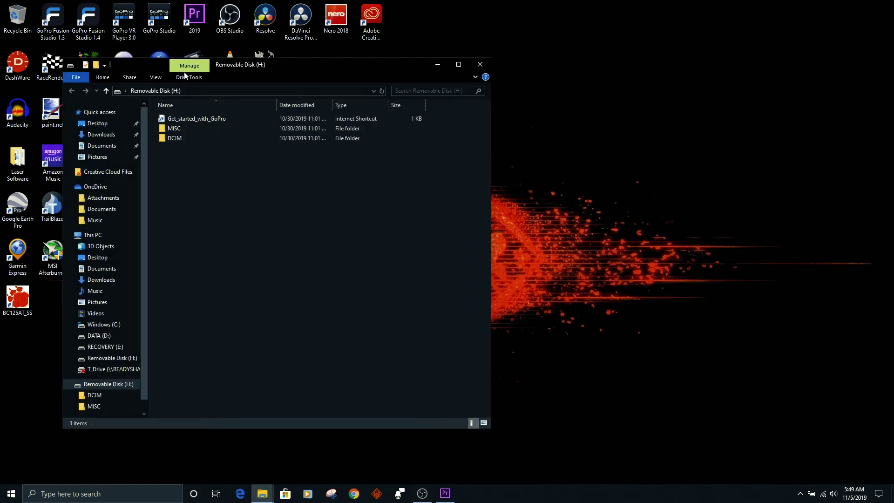
{"action": "left_click_drag", "start_coordinate": [271, 68], "coordinate": [642, 62]}
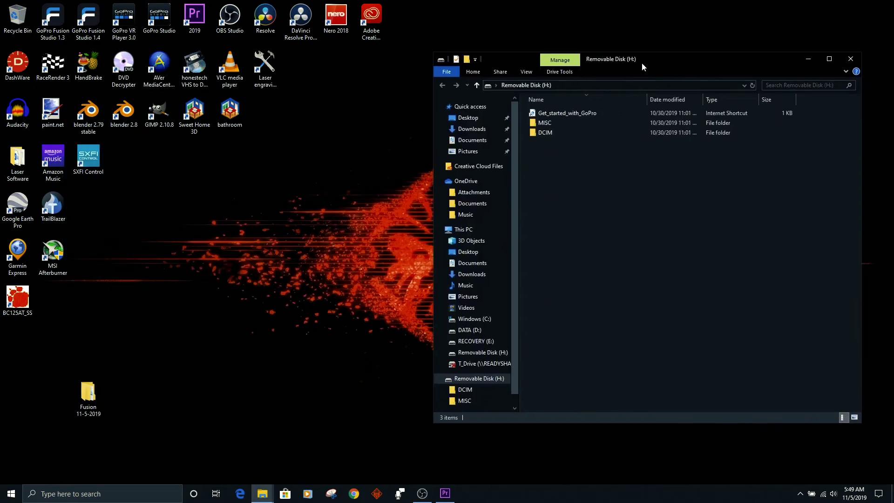
{"action": "double_click", "coordinate": [549, 134]}
{"action": "double_click", "coordinate": [95, 395]}
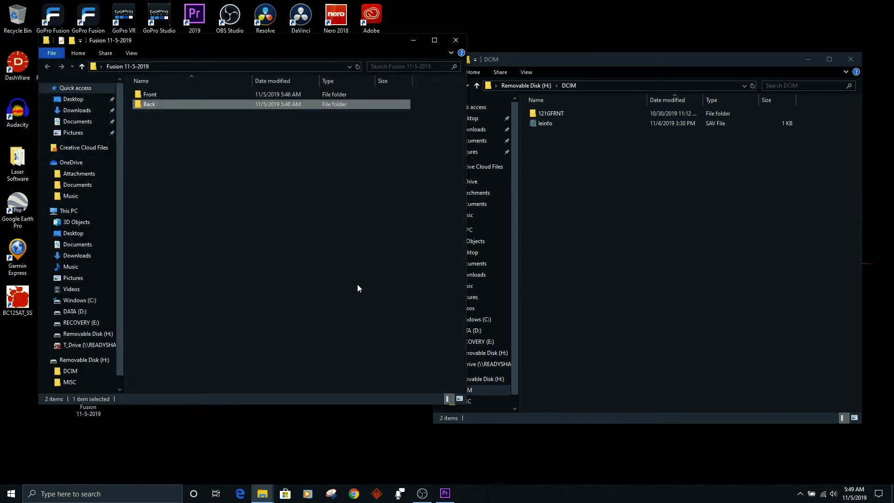
{"action": "double_click", "coordinate": [551, 112]}
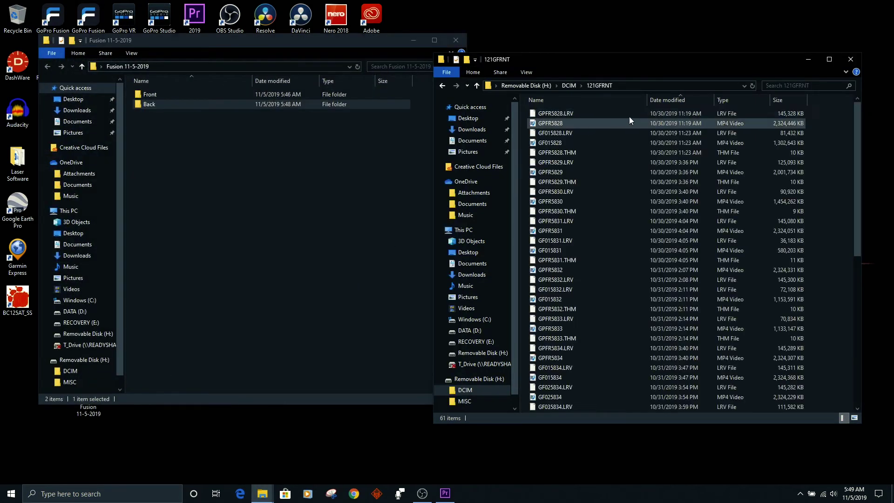
{"action": "left_click", "coordinate": [680, 94]}
{"action": "left_click_drag", "start_coordinate": [618, 129], "coordinate": [155, 93]}
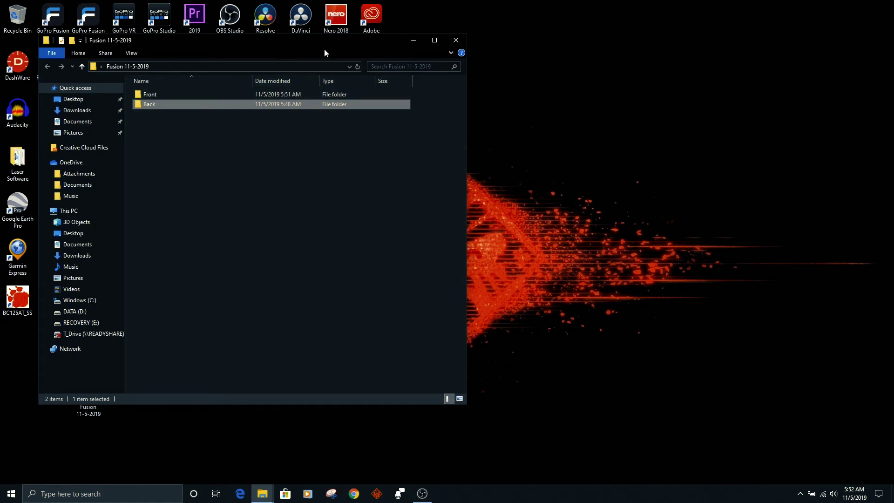
Move the Fusion 11-5-2019 window aside and relaunch GoPro Fusion Studio 1.4.
{"action": "left_click_drag", "start_coordinate": [301, 46], "coordinate": [674, 59]}
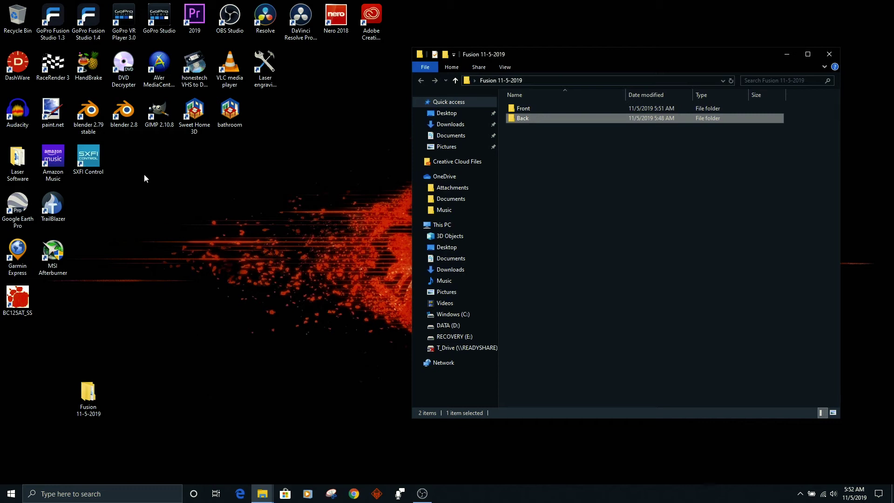
{"action": "left_click", "coordinate": [89, 16]}
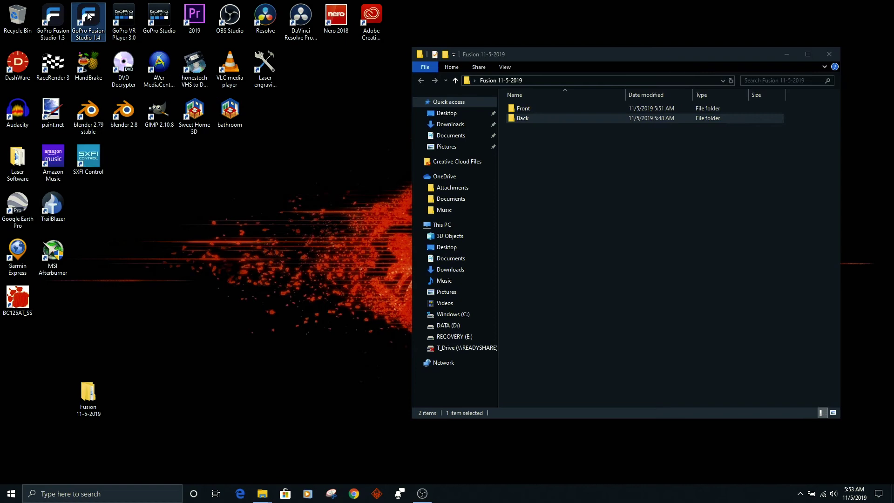
{"action": "double_click", "coordinate": [89, 17]}
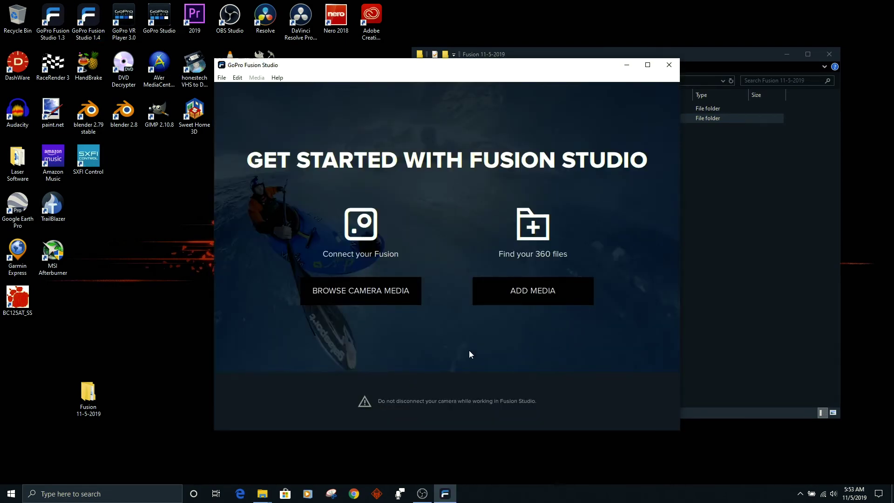
Add the Desktop folder Fusion 11-5-2019 as media, loading VIDEO 5840 and VIDEO 5839.
{"action": "left_click", "coordinate": [540, 292]}
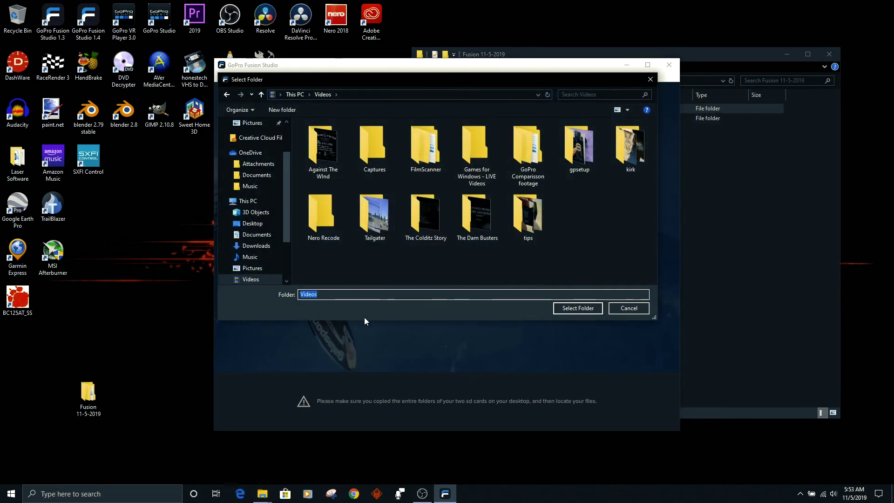
{"action": "left_click", "coordinate": [257, 224]}
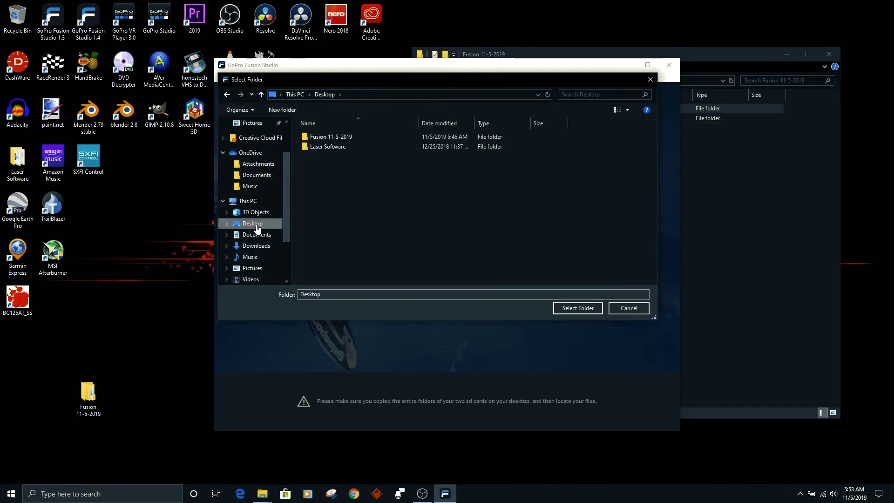
{"action": "left_click", "coordinate": [337, 140]}
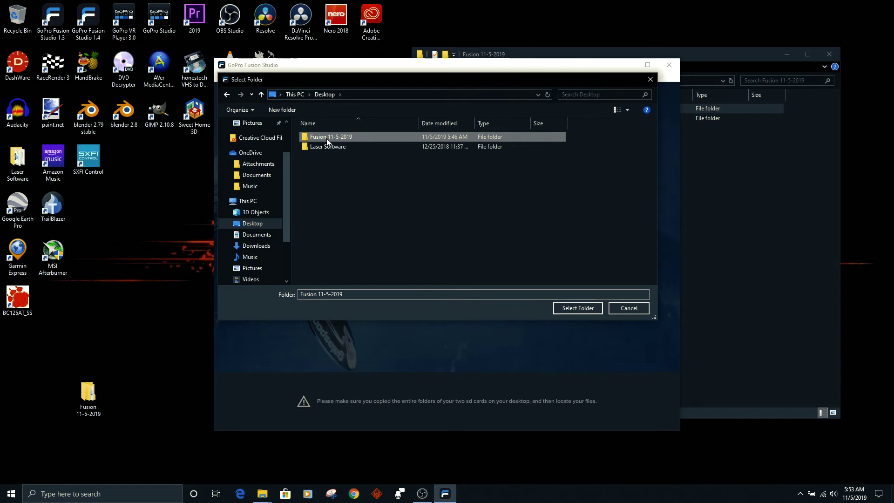
{"action": "left_click", "coordinate": [570, 308]}
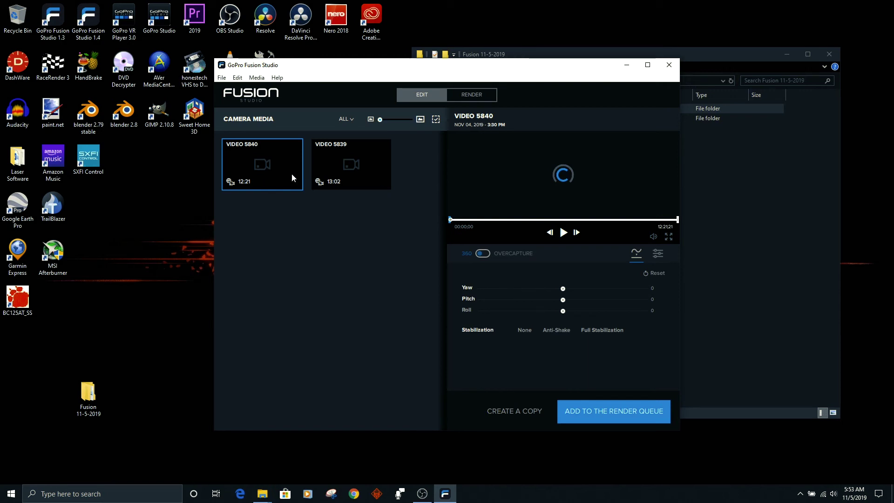
Maximize Fusion Studio and trim both ends of VIDEO 5839 to a 01:34 section.
{"action": "double_click", "coordinate": [569, 65]}
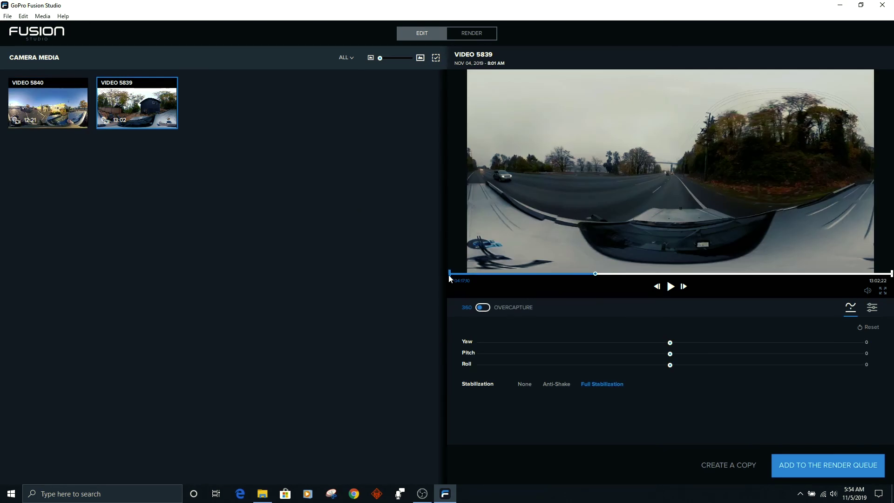
{"action": "left_click_drag", "start_coordinate": [450, 274], "coordinate": [596, 275]}
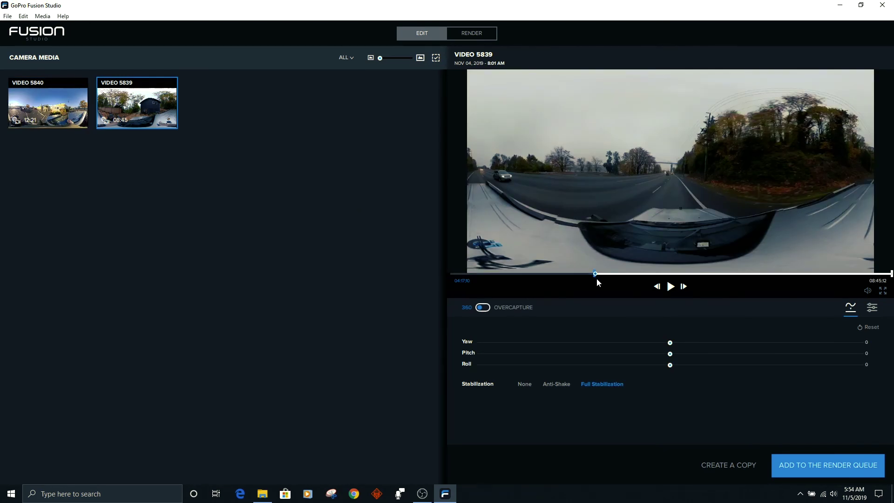
{"action": "left_click_drag", "start_coordinate": [891, 274], "coordinate": [648, 273]}
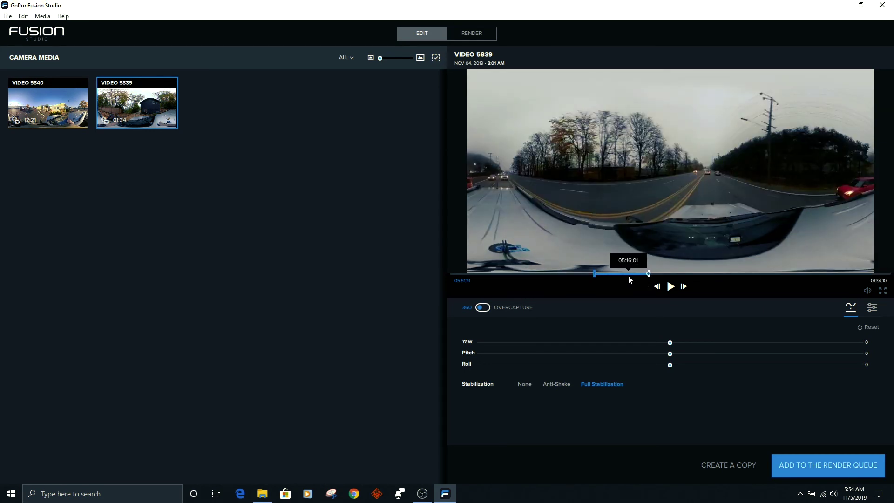
Queue the trimmed VIDEO 5839 at Editing, 5.2K, Stereo and start rendering it.
{"action": "left_click", "coordinate": [828, 465]}
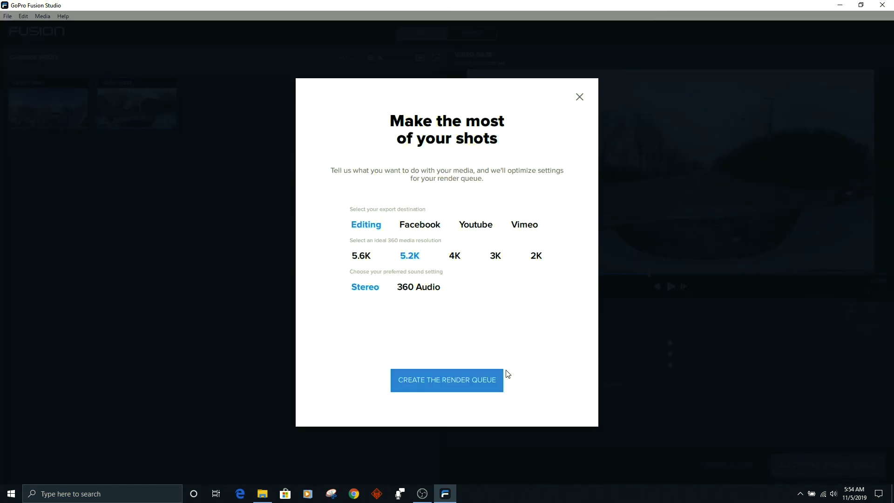
{"action": "left_click", "coordinate": [461, 378]}
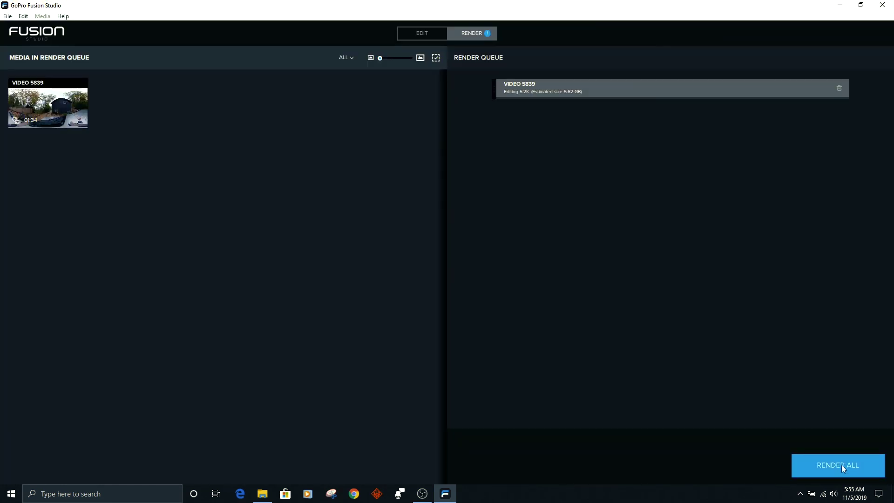
{"action": "left_click", "coordinate": [841, 464]}
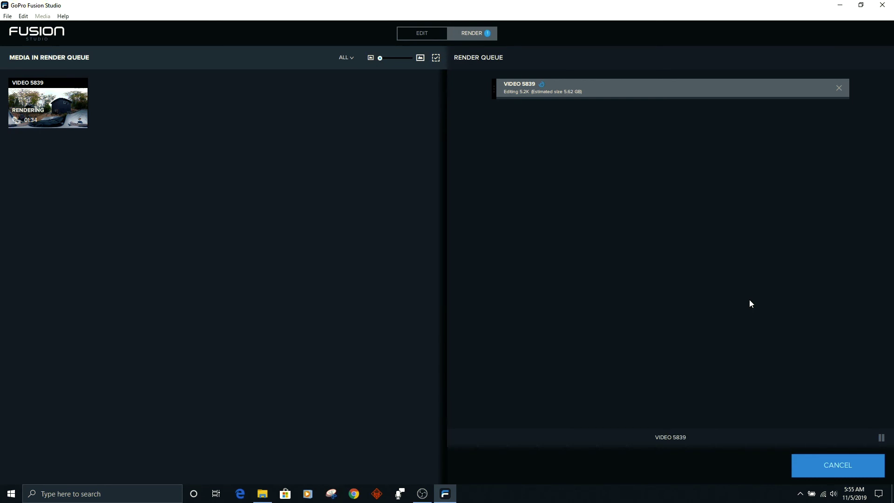